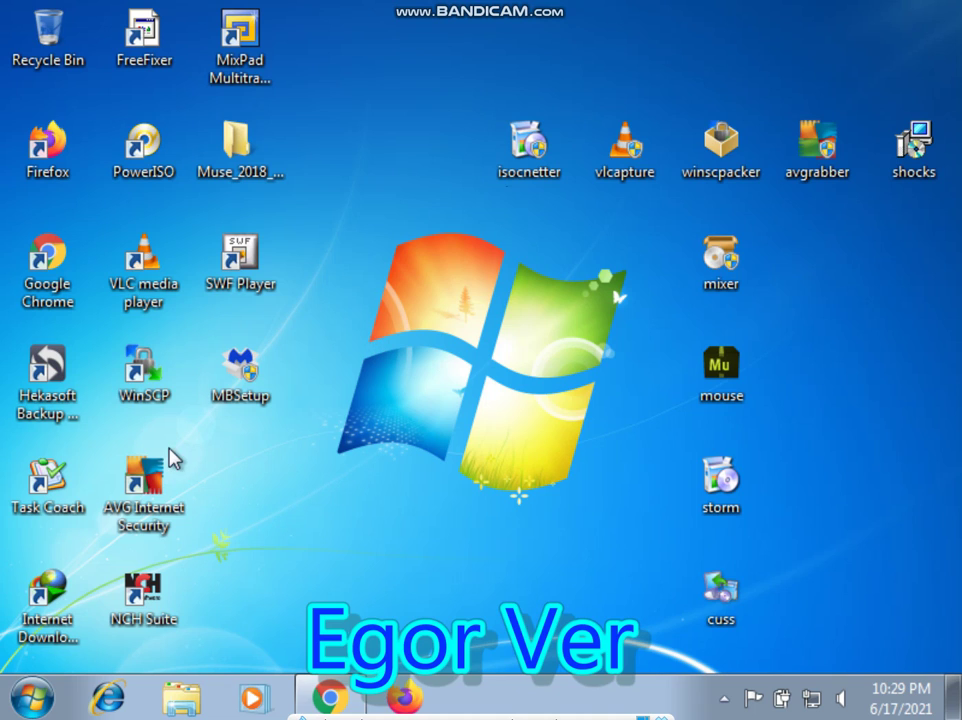
# Launch the Malwarebytes setup, accept the missing-update notice, and close the blank Firefox window
pyautogui.doubleClick(266, 378)
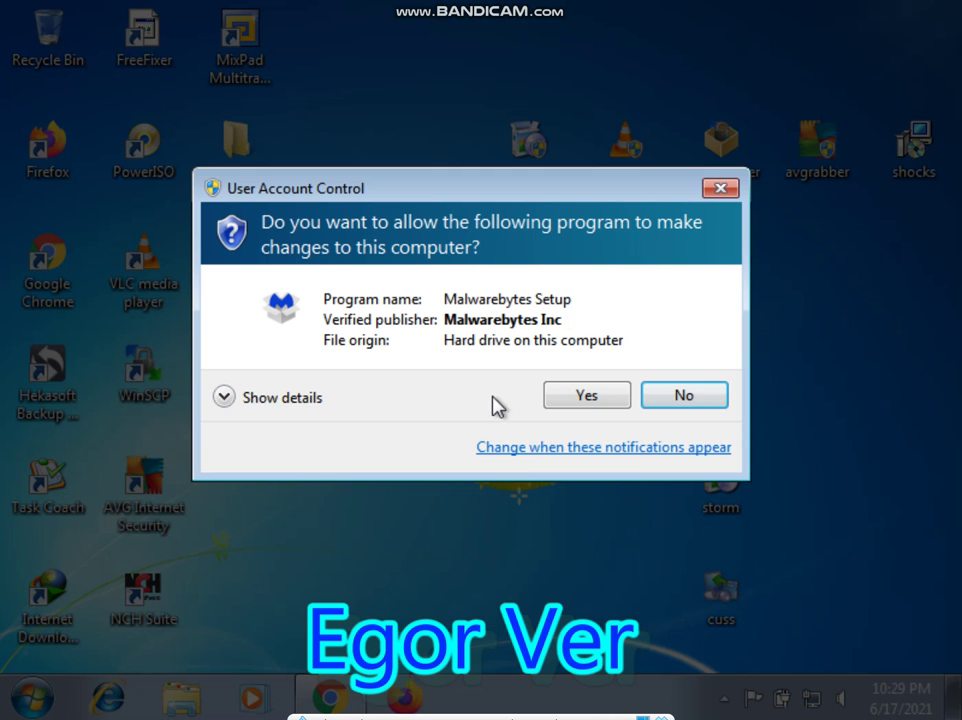
pyautogui.click(576, 394)
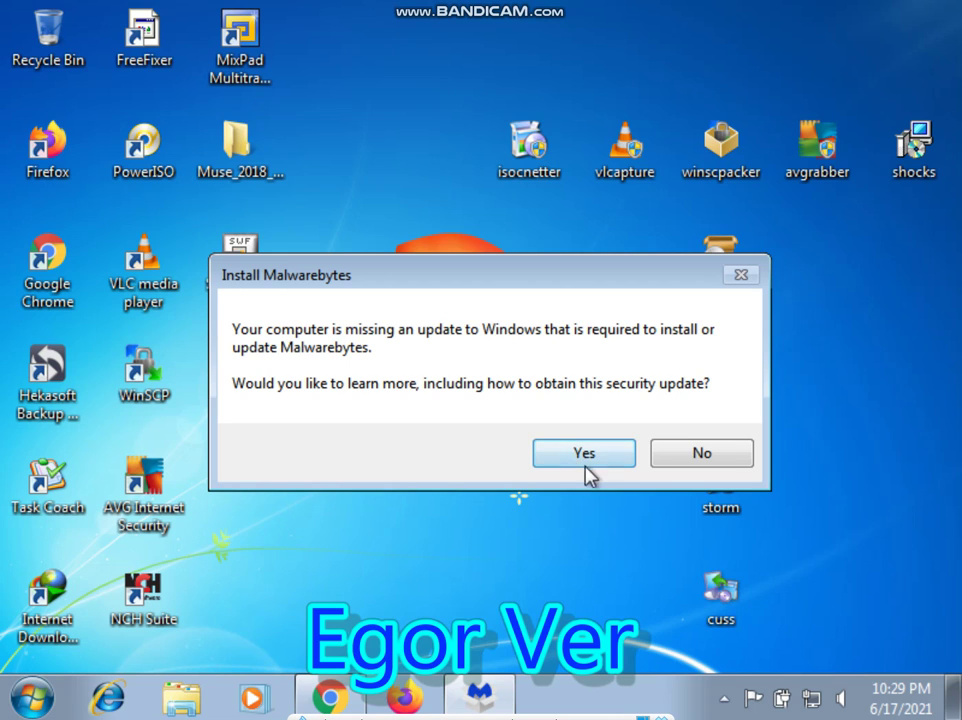
pyautogui.click(586, 455)
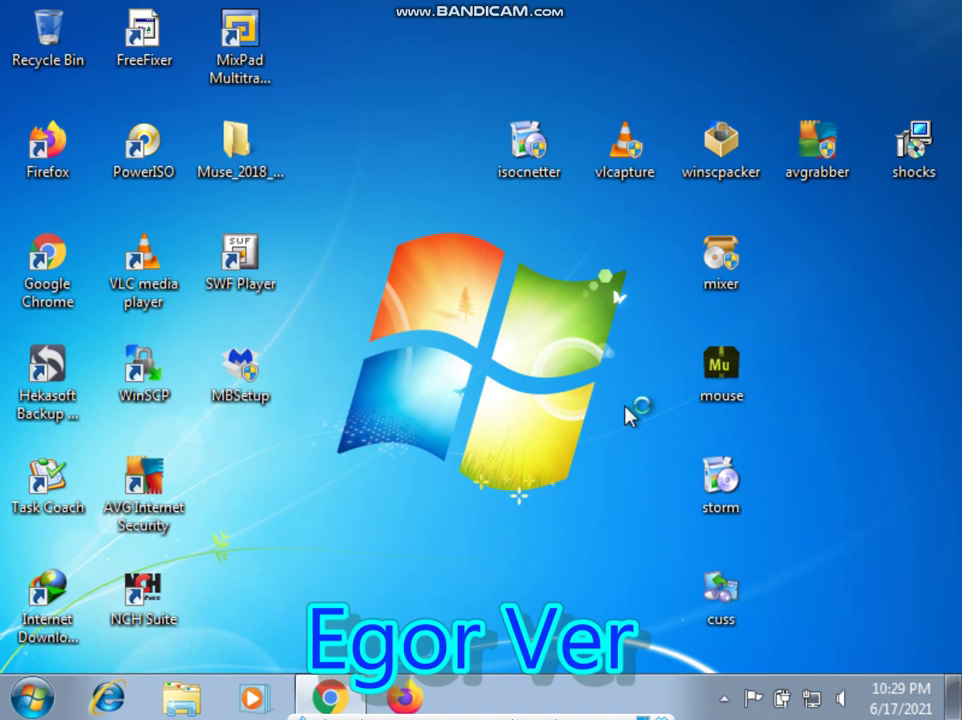
pyautogui.click(20, 382)
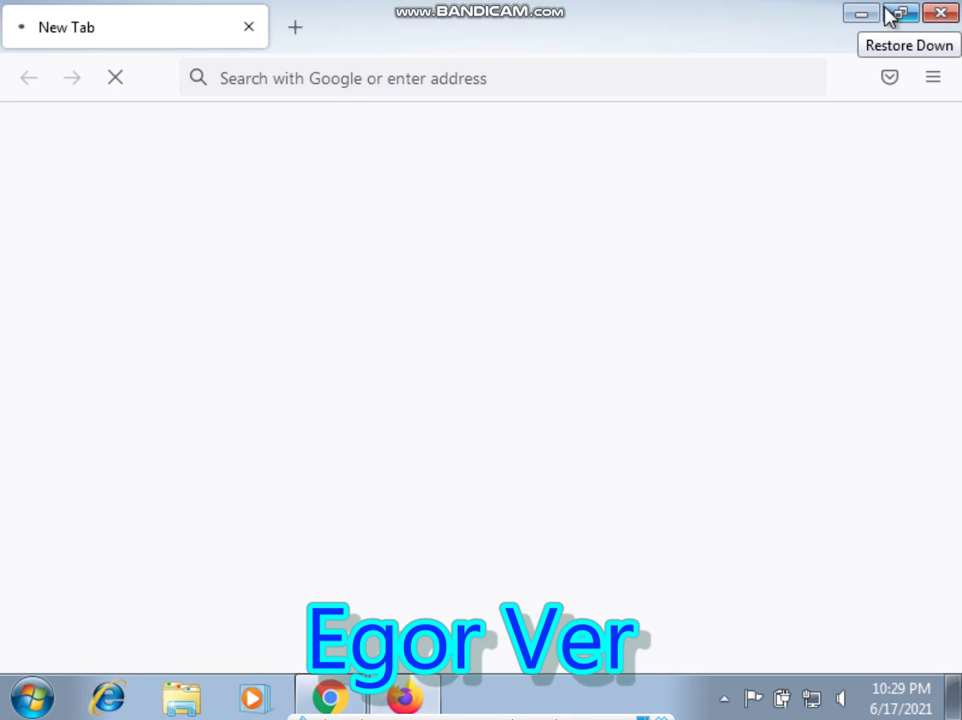
pyautogui.click(940, 13)
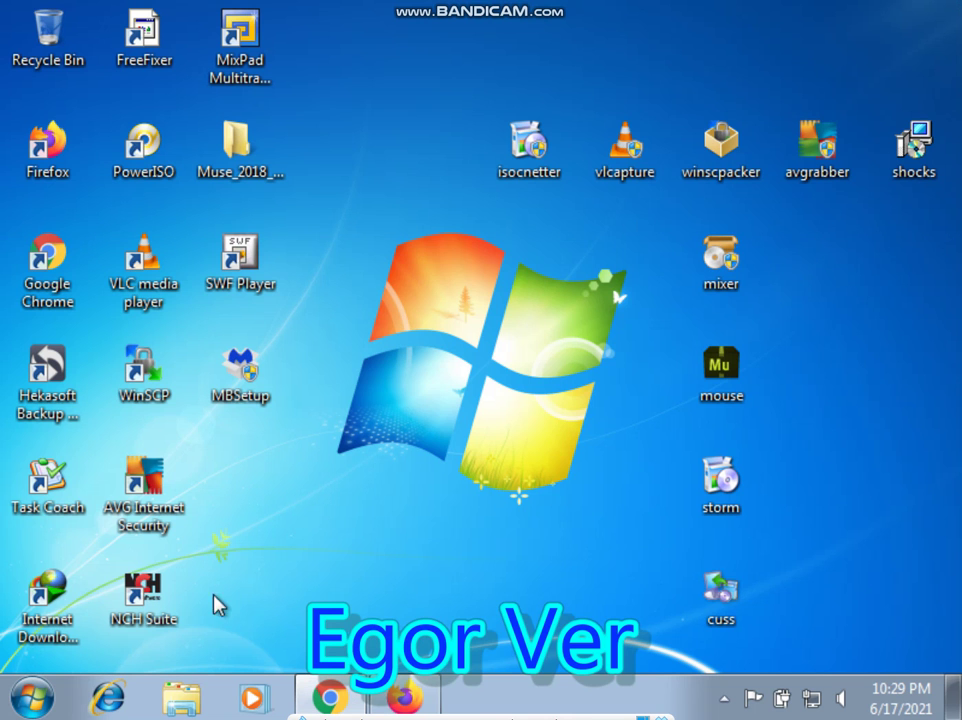
# Launch AVG Internet Security from its desktop icon and wait for the protection dashboard
pyautogui.doubleClick(140, 515)
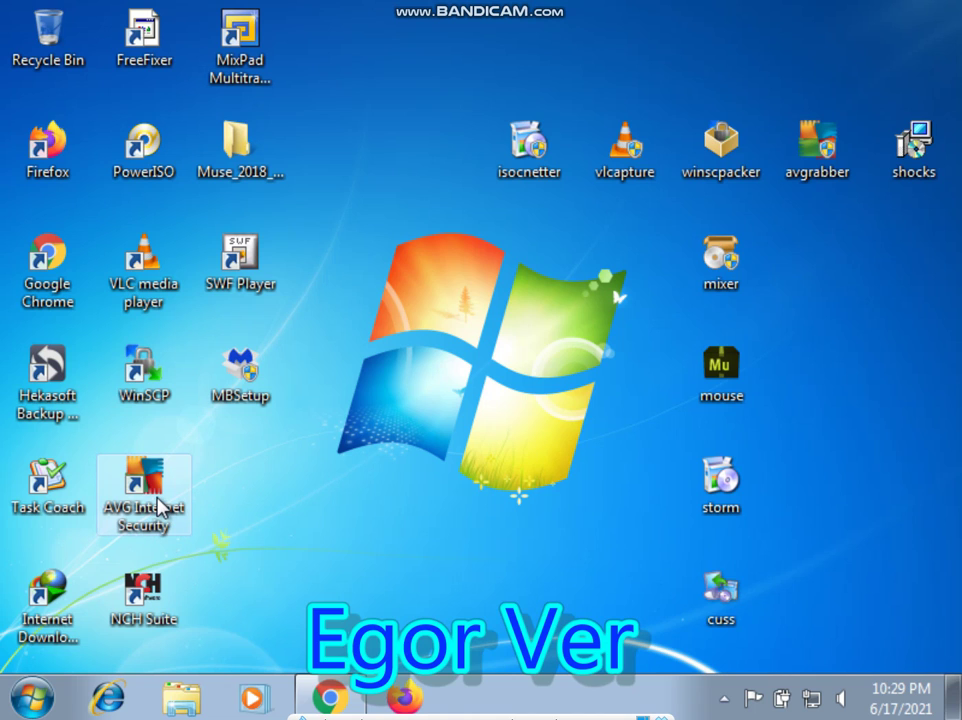
pyautogui.doubleClick(160, 505)
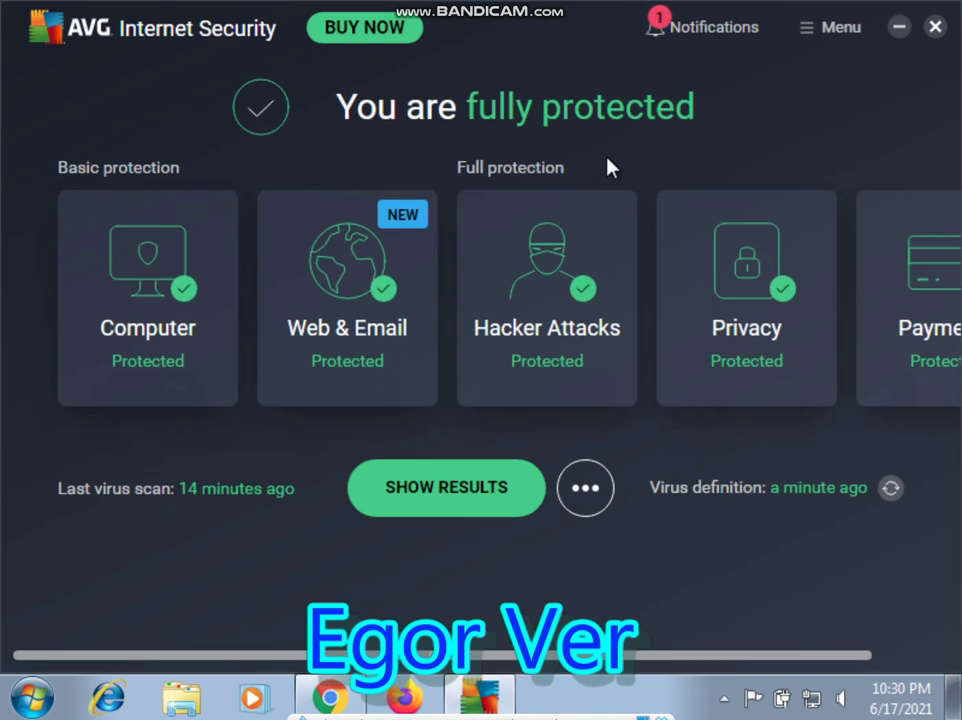
pyautogui.click(717, 27)
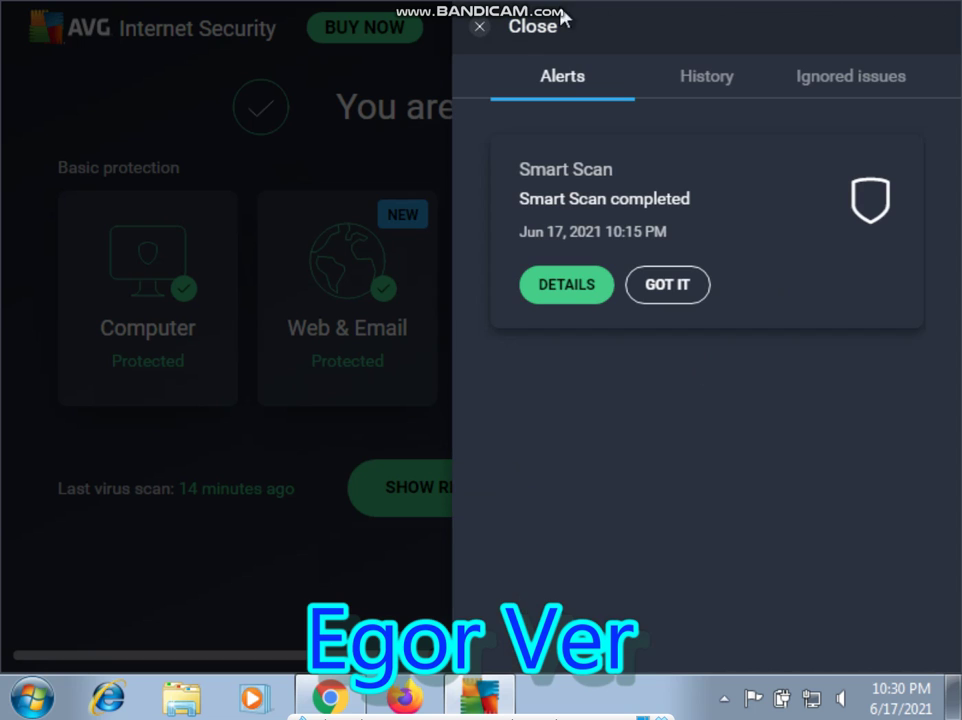
pyautogui.click(485, 25)
pyautogui.moveTo(347, 298)
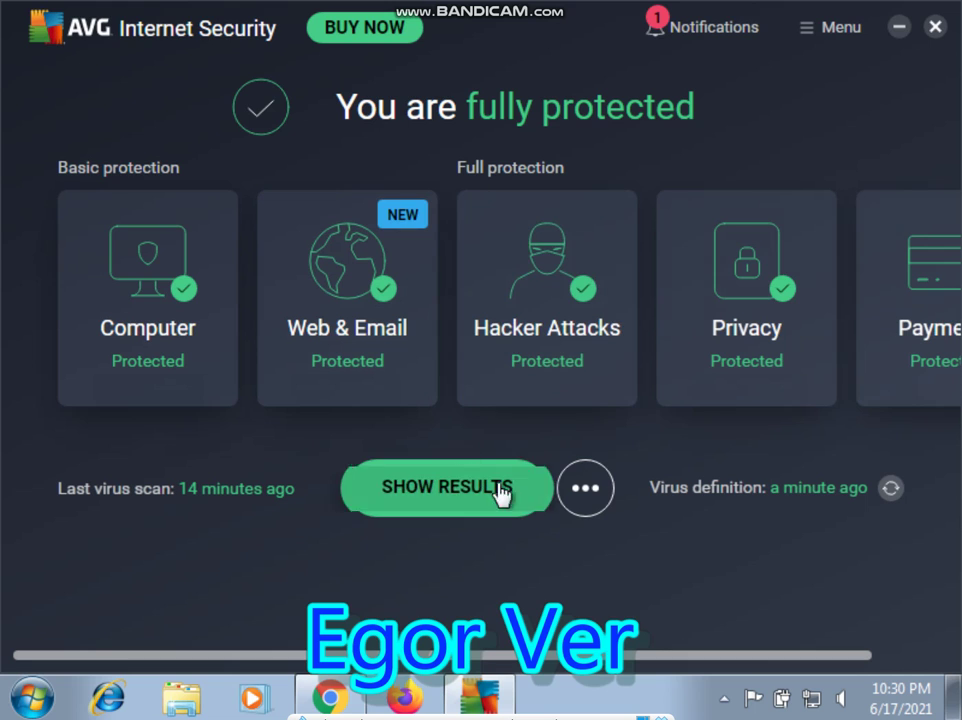
# Start a Deep Scan, return to the dashboard while it runs, and reopen the scans menu
pyautogui.click(584, 496)
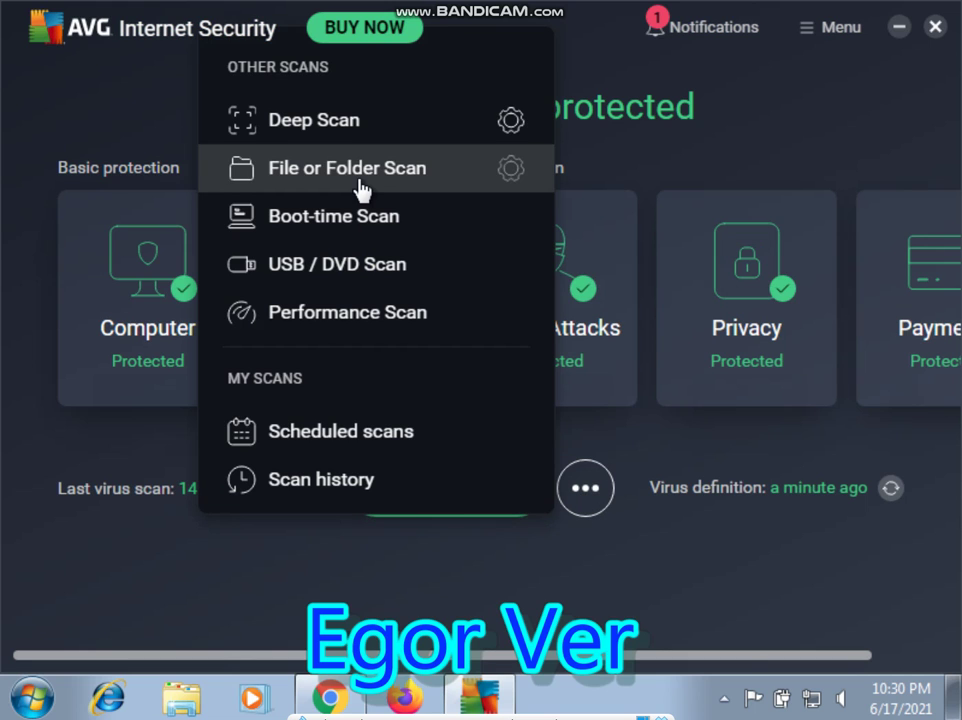
pyautogui.click(294, 138)
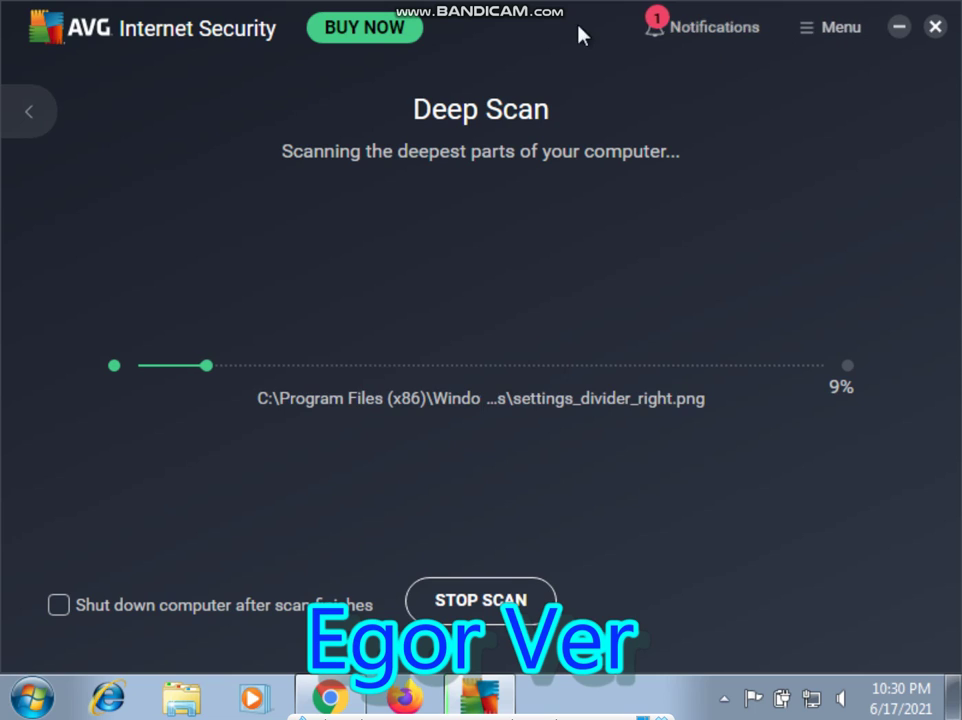
pyautogui.click(19, 118)
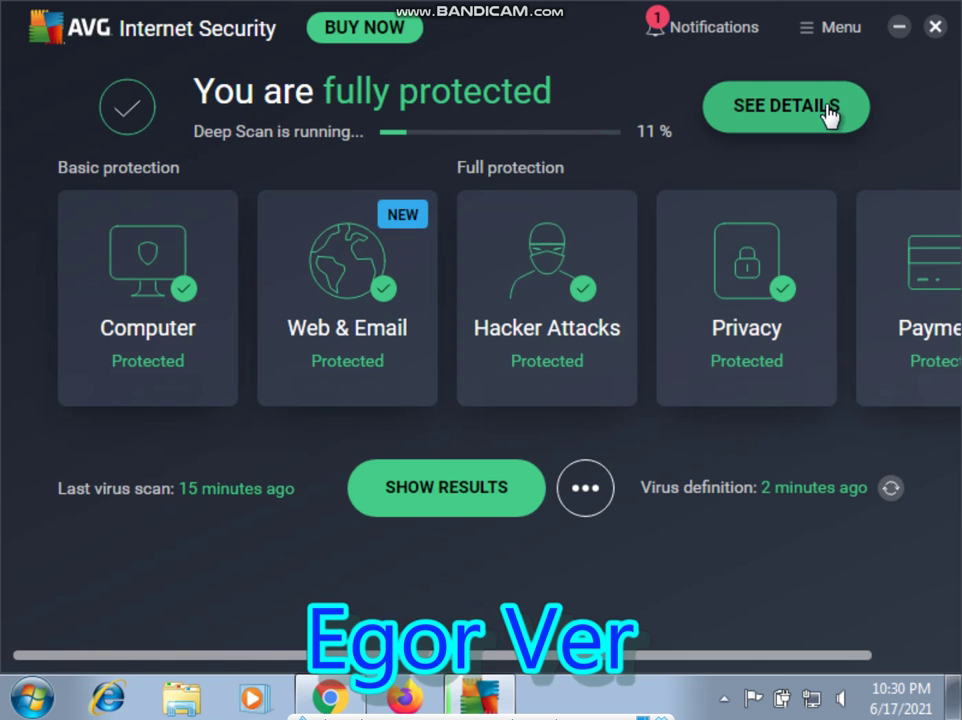
pyautogui.click(578, 497)
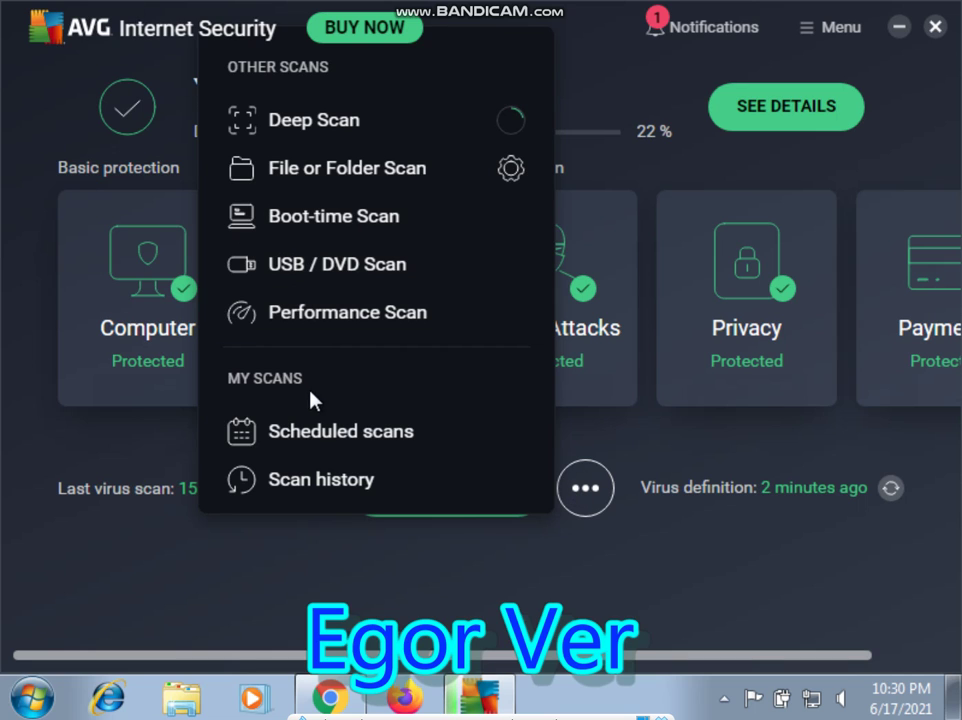
# Run a Performance Scan and list the programs slowing down the PC by severity
pyautogui.click(328, 309)
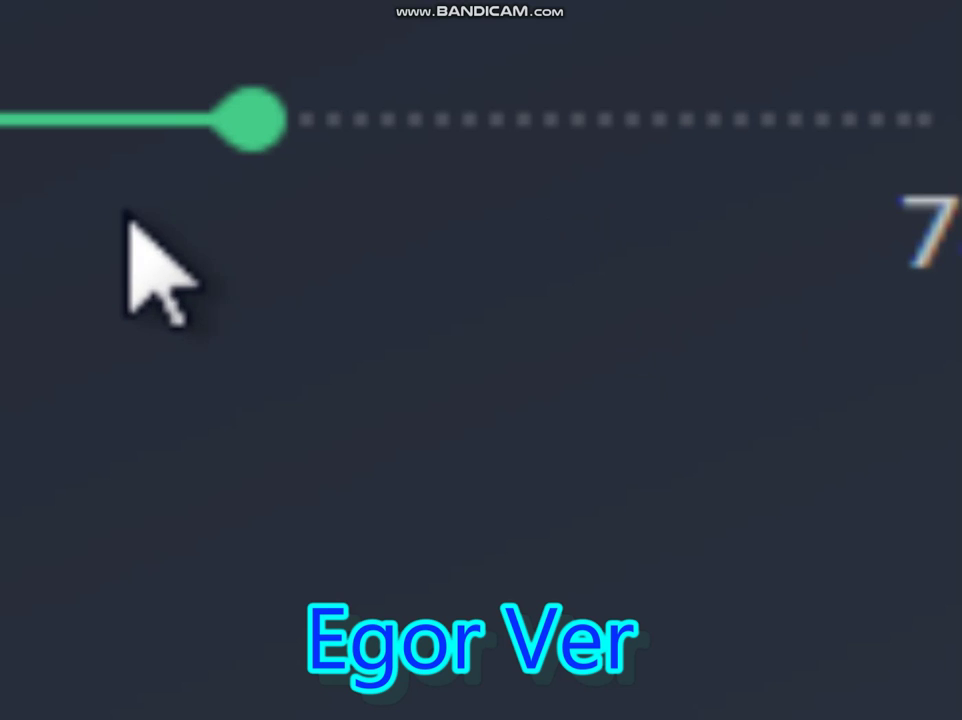
pyautogui.moveTo(5, 40)
pyautogui.mouseDown()
pyautogui.moveTo(10, 10)
pyautogui.moveTo(180, 140)
pyautogui.mouseUp()
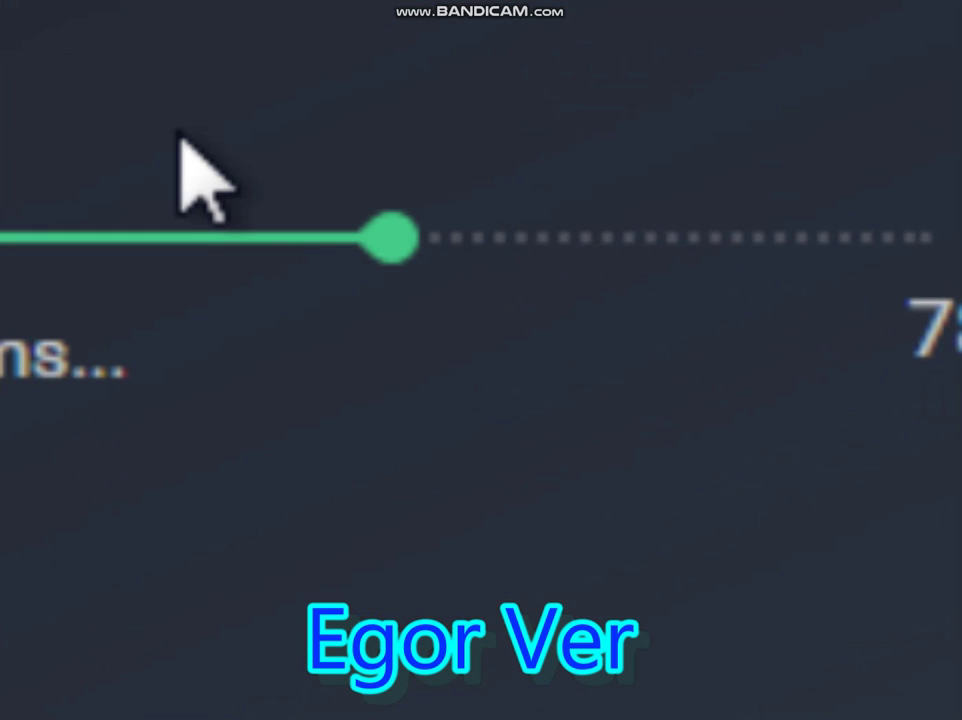
pyautogui.moveTo(339, 30); pyautogui.dragTo(950, 650)
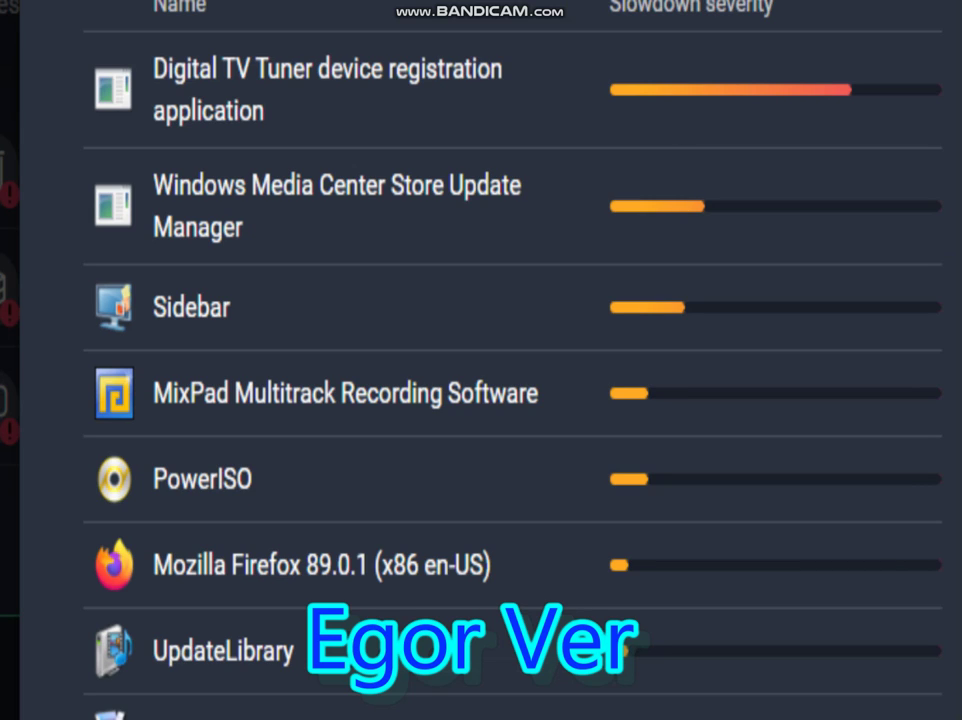
pyautogui.scroll(-1, 480, 360)
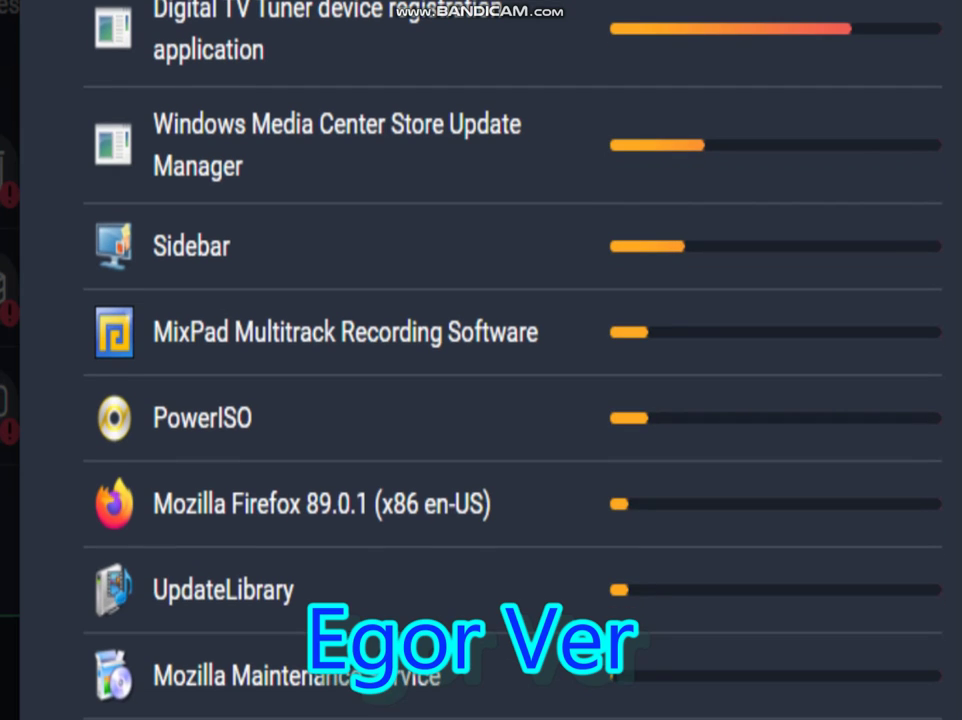
pyautogui.scroll(1, 480, 360)
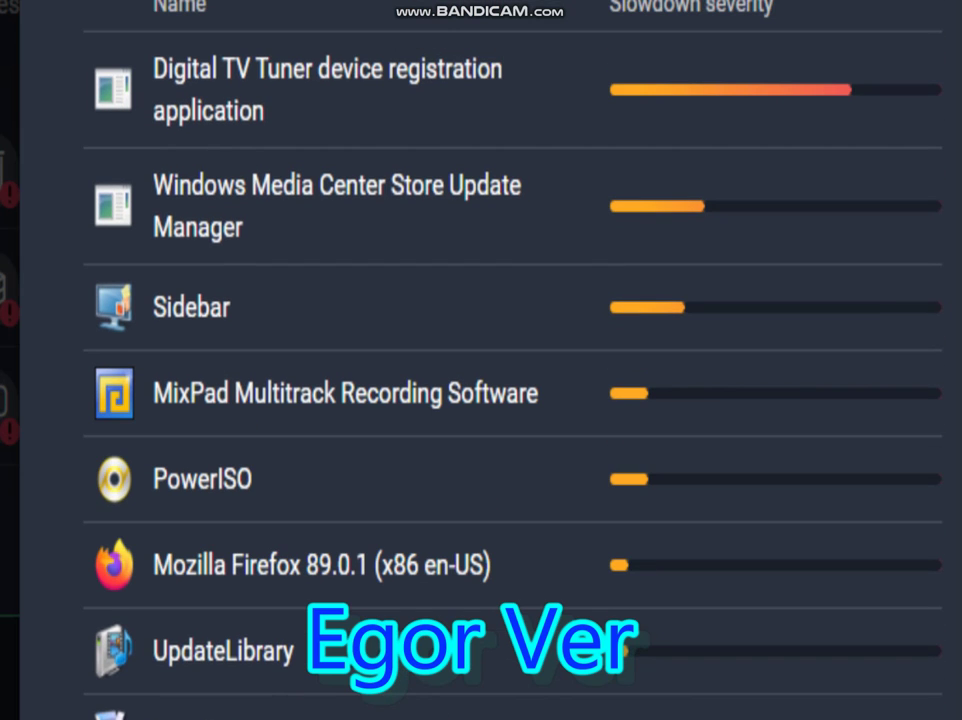
# Close the slow-programs list, then inspect and close the system junk category breakdown
pyautogui.press('Escape')
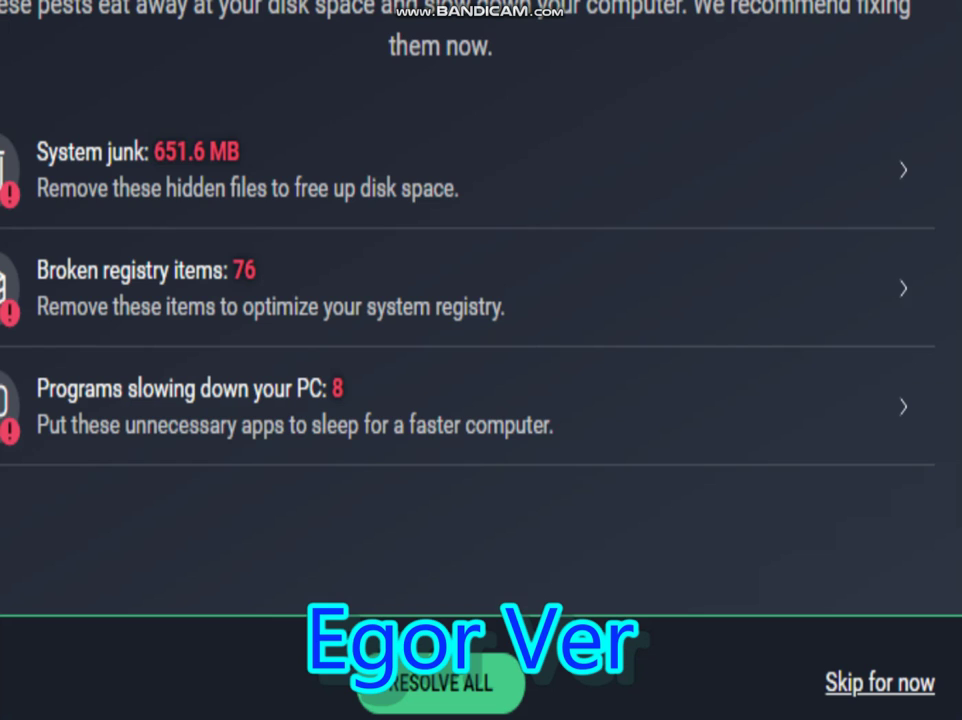
pyautogui.click(301, 206)
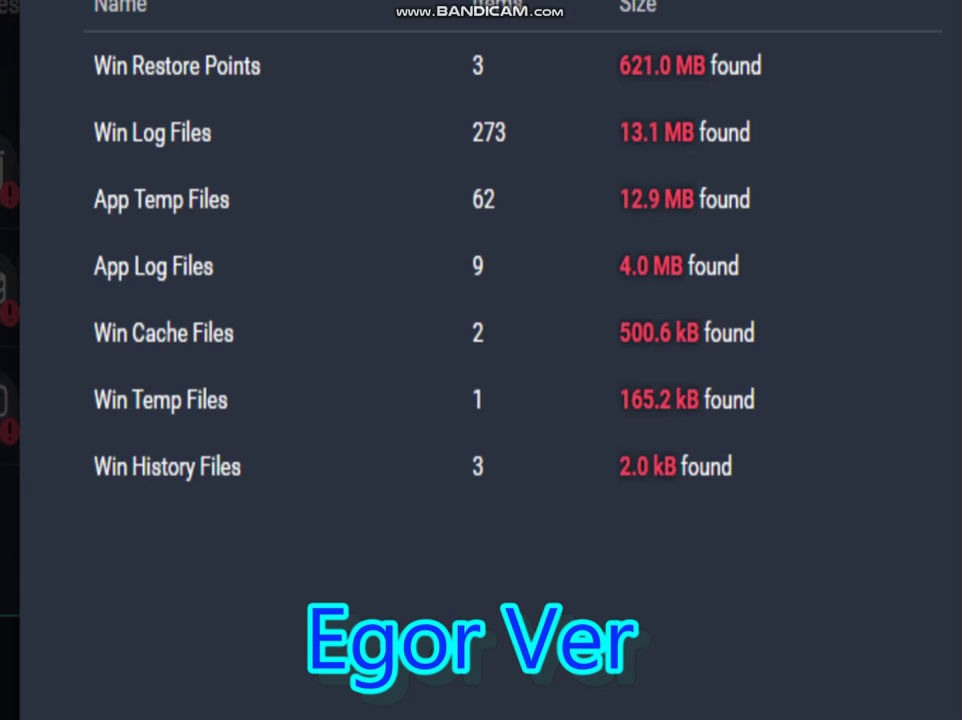
pyautogui.press('Escape')
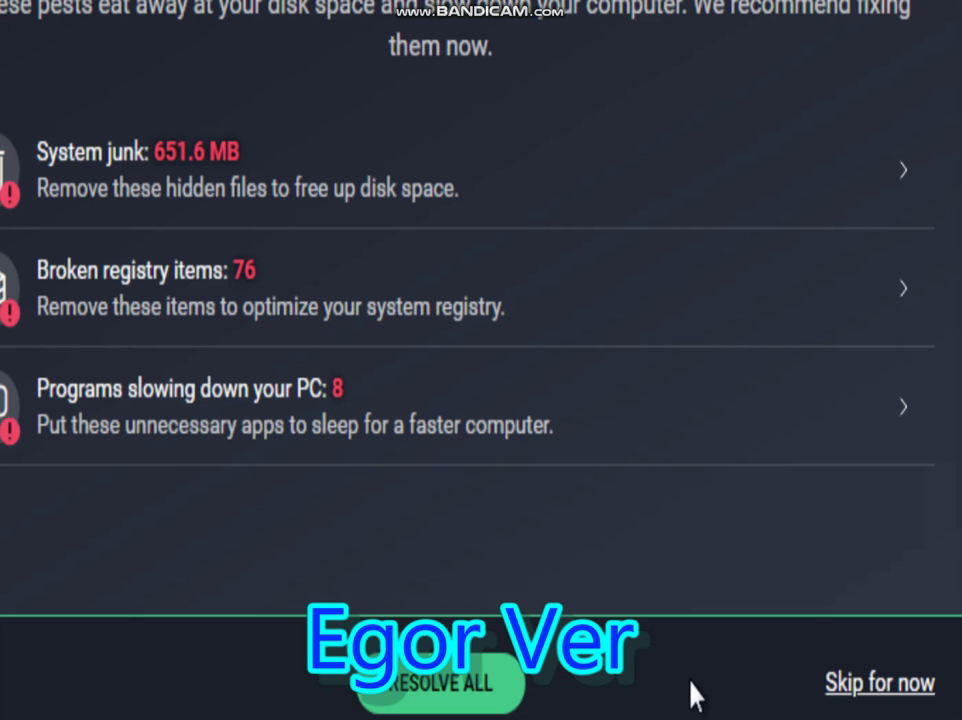
# Fix every Performance Scan finding with Resolve All
pyautogui.click(468, 684)
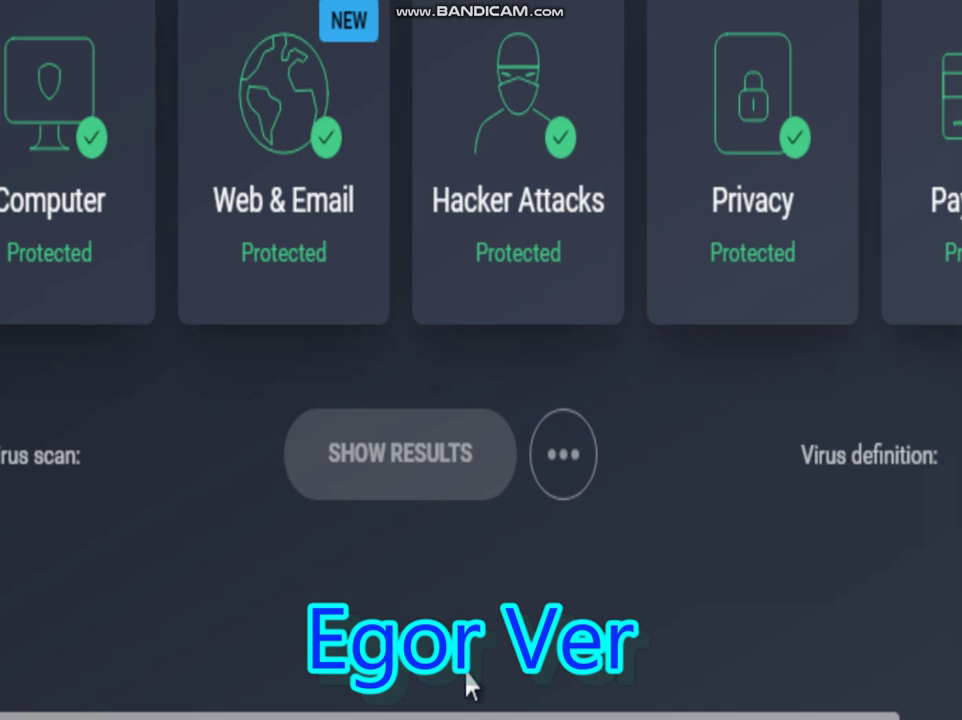